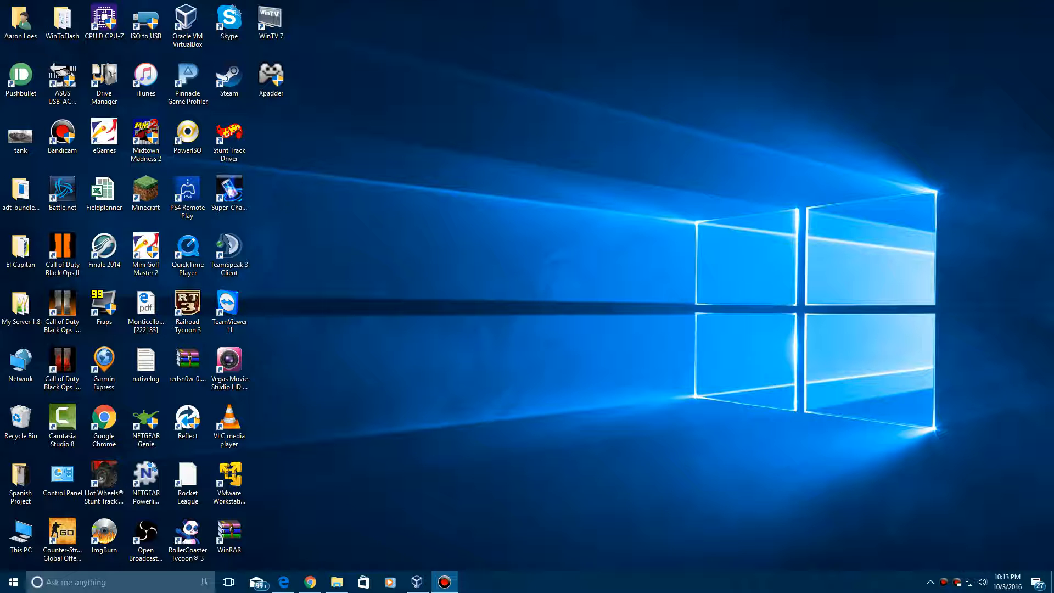
Start a new machine named Windows 1.0 Premiere Edition with version Windows 3.1
click(417, 582)
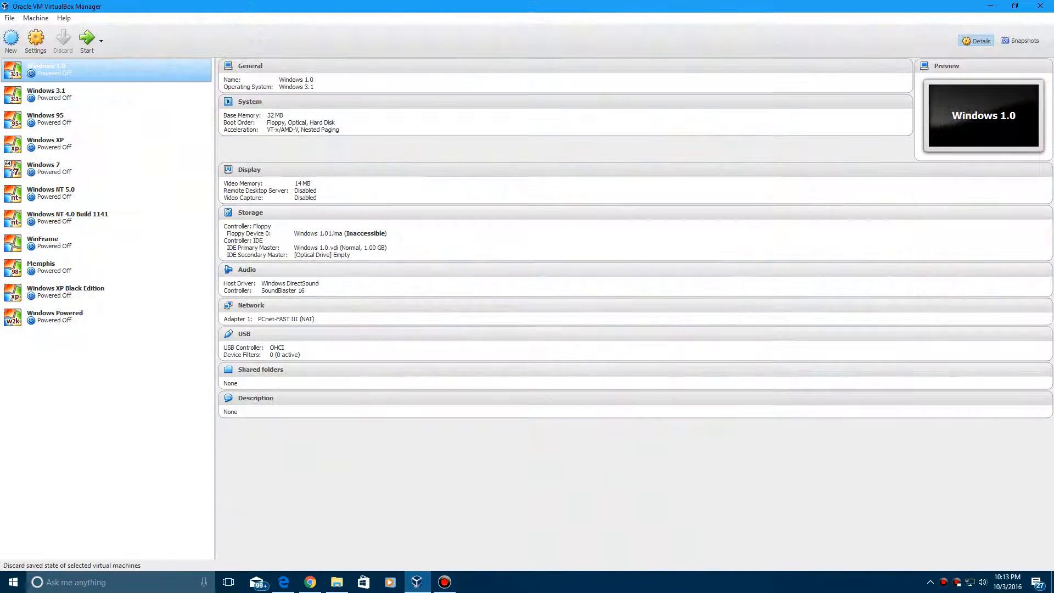
key(ctrl+n)
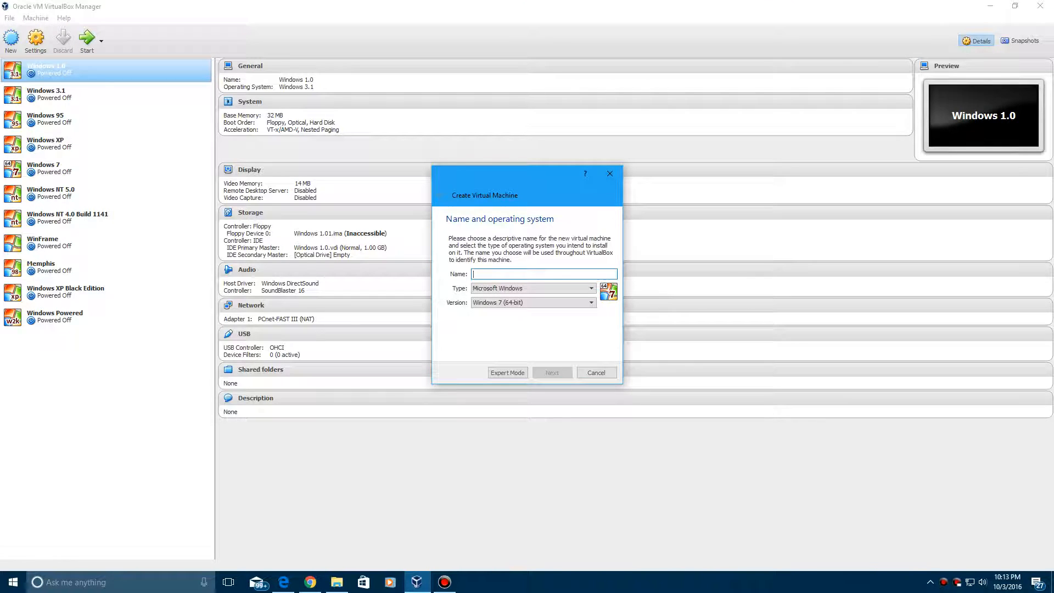
text(Windows 1.)
text(0 Premiere)
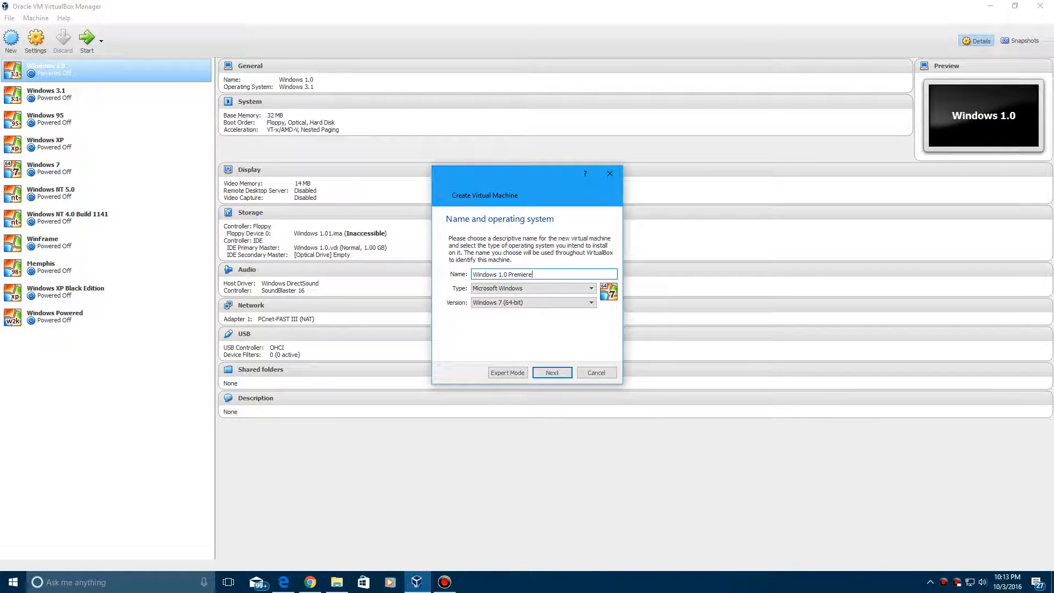
text( Edition)
click(532, 303)
click(503, 311)
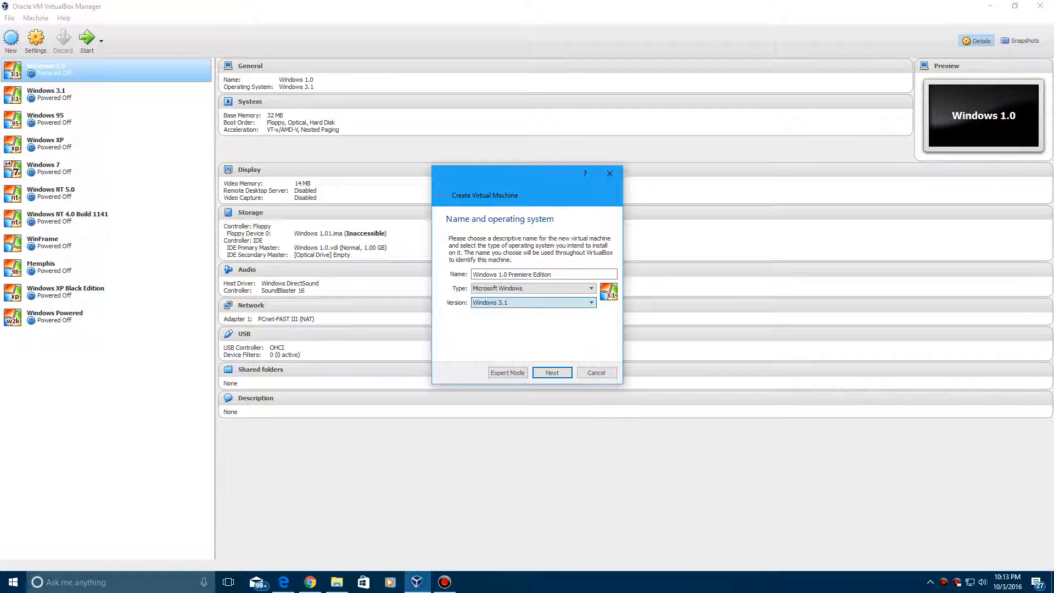
click(552, 373)
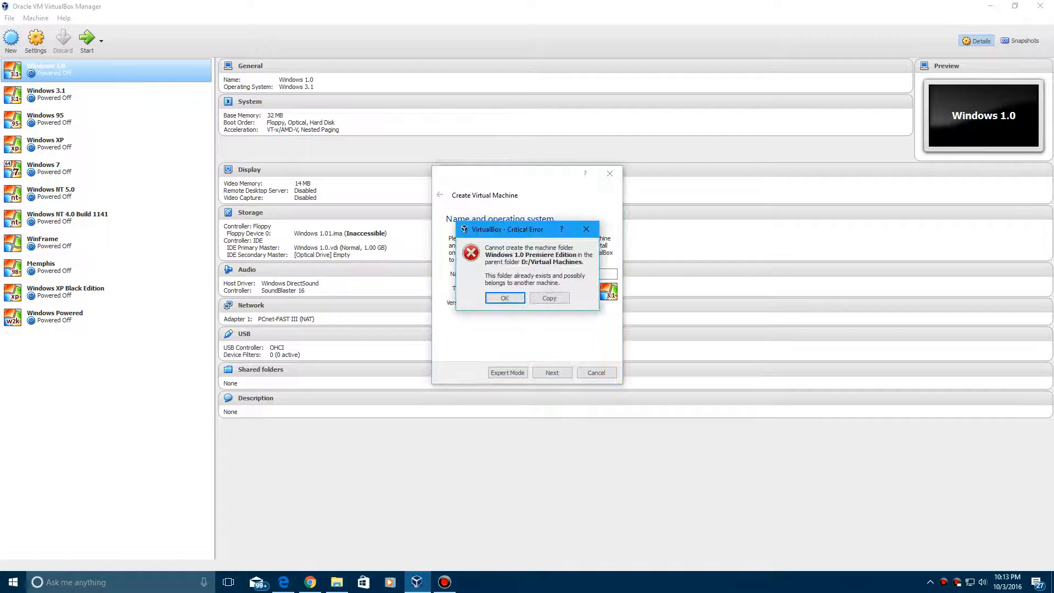
Dismiss the folder-exists error and rename the machine to Windows 1 Premiere Edition
click(504, 297)
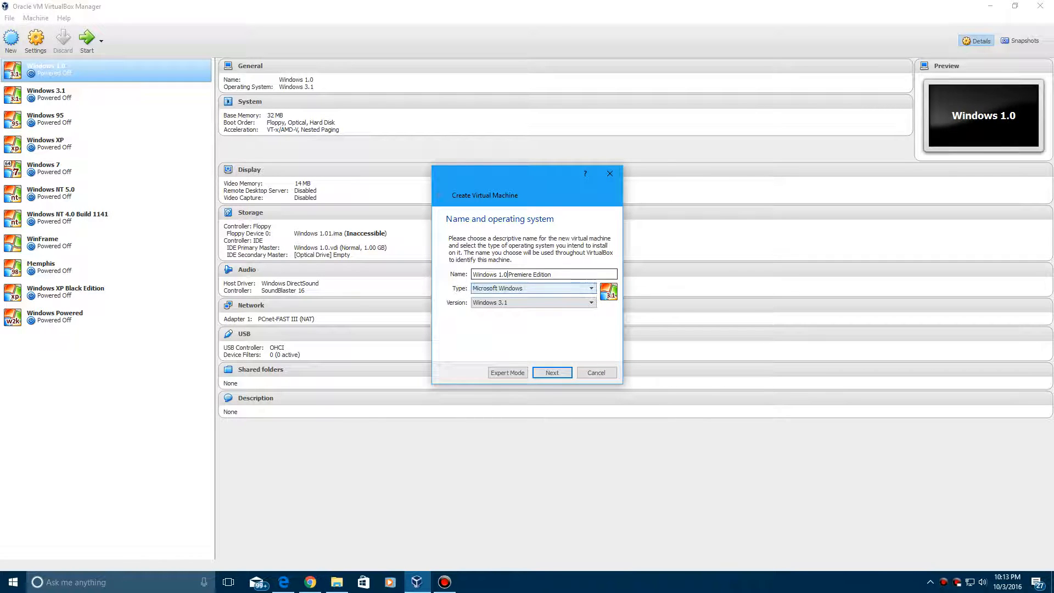
key(BackSpace)
key(BackSpace)
key(BackSpace)
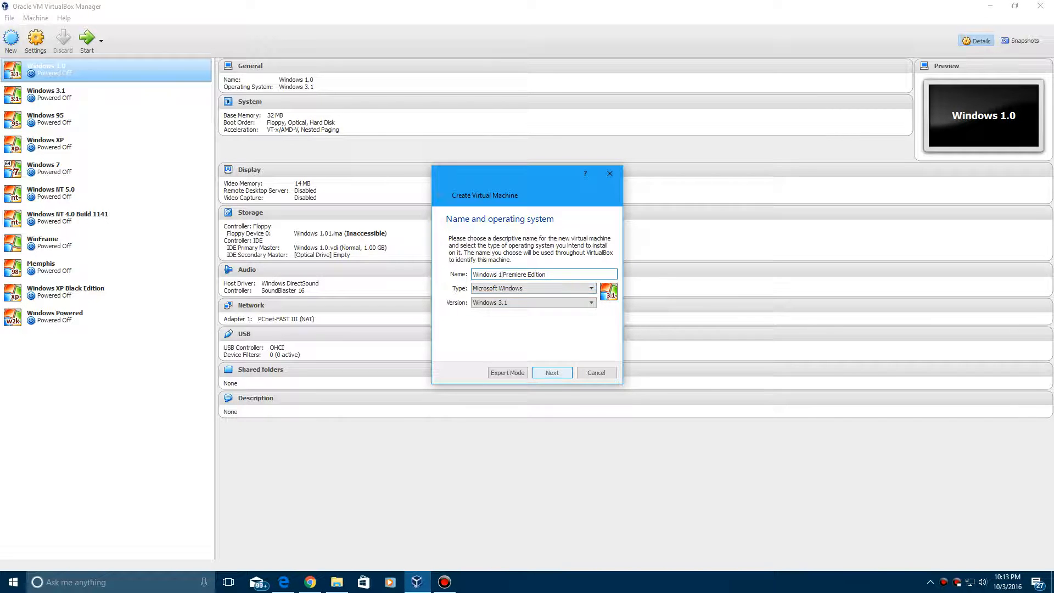
key(Return)
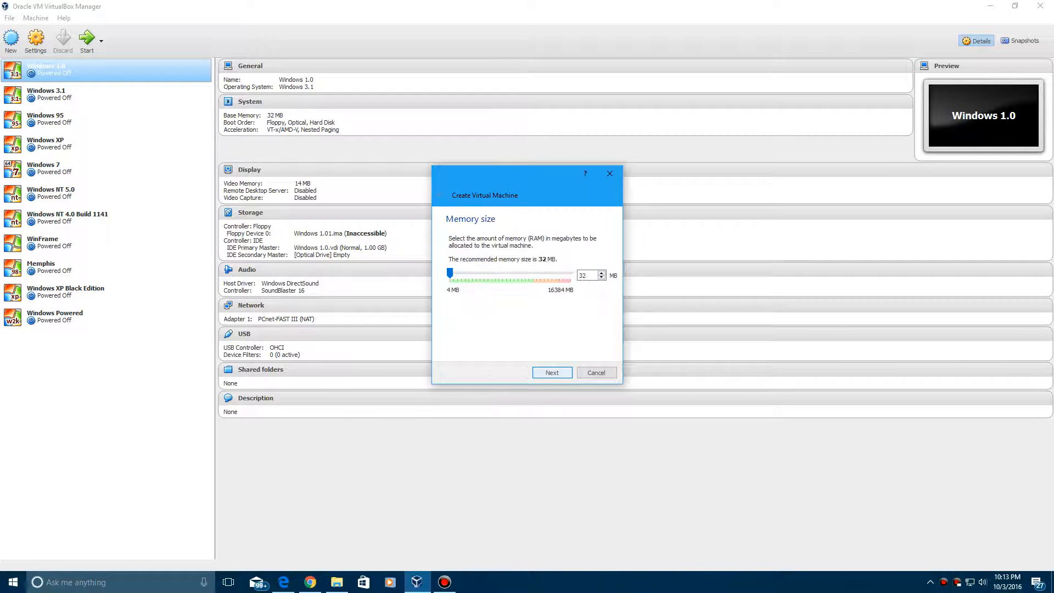
Keep 32 MB memory and attach the existing Windows 1.0 Premiere Edition.vmdk disk
key(Return)
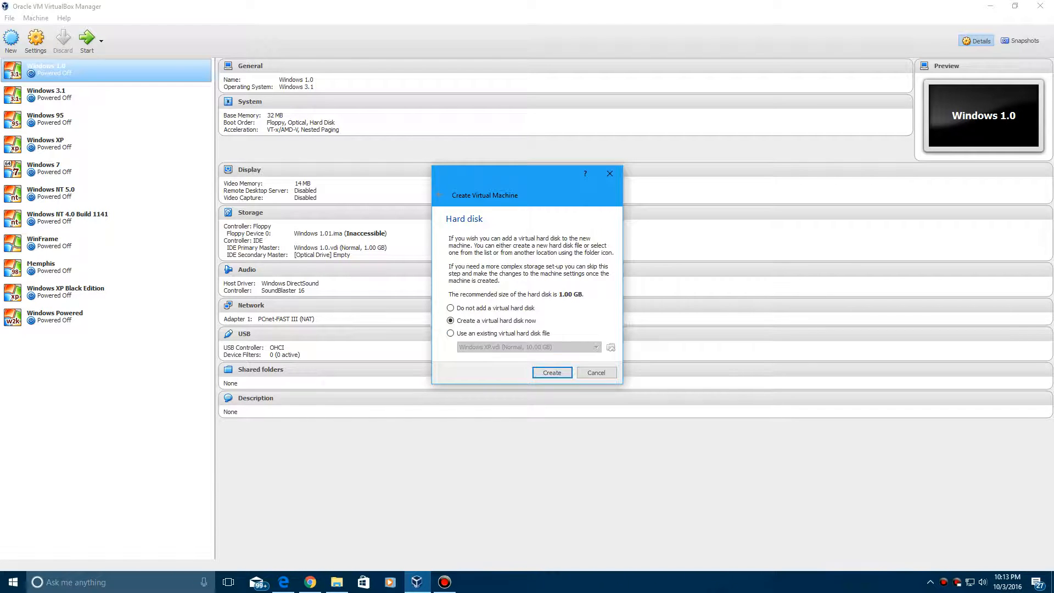
key(Down)
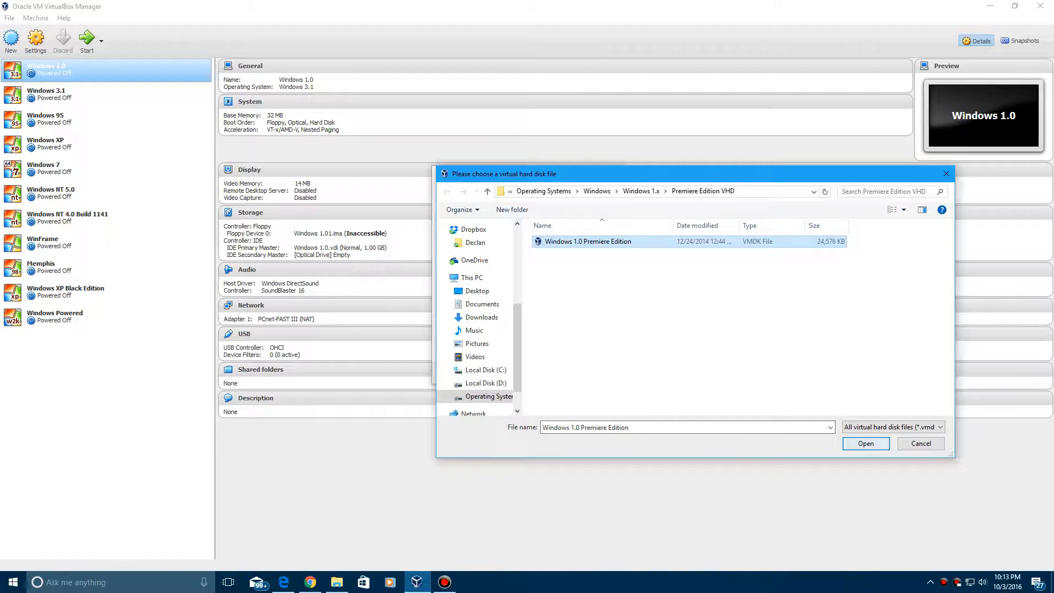
key(Return)
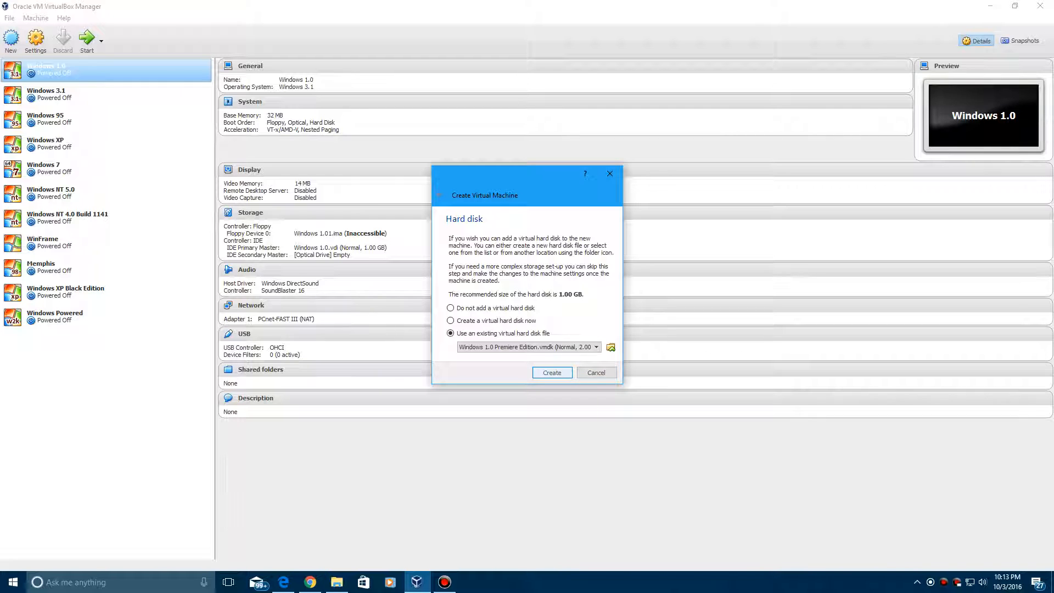
Create the machine, disable VT-x/AMD-V acceleration in its System settings, and start it
click(556, 372)
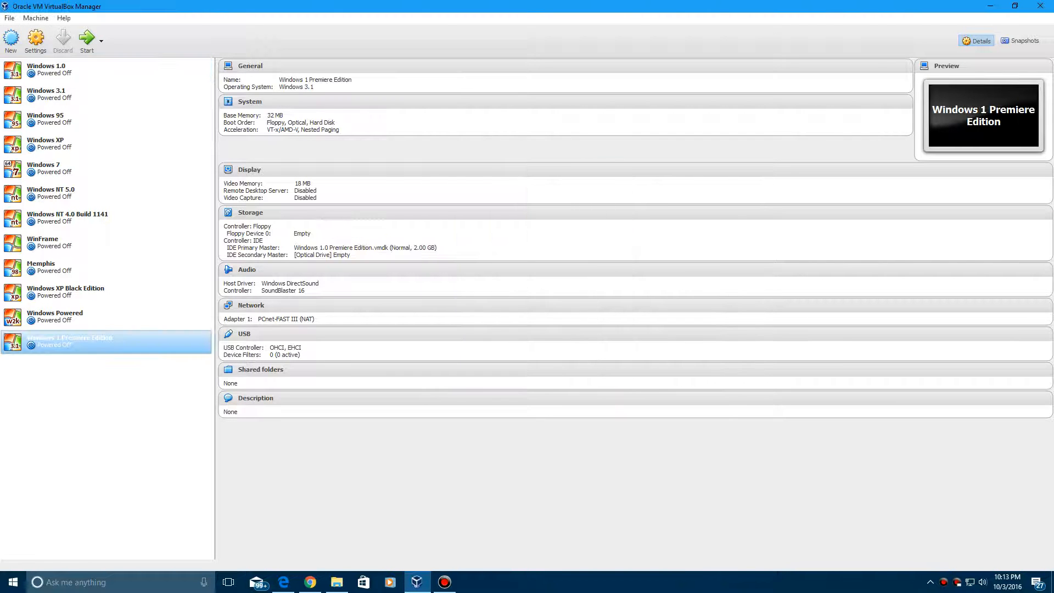
click(36, 41)
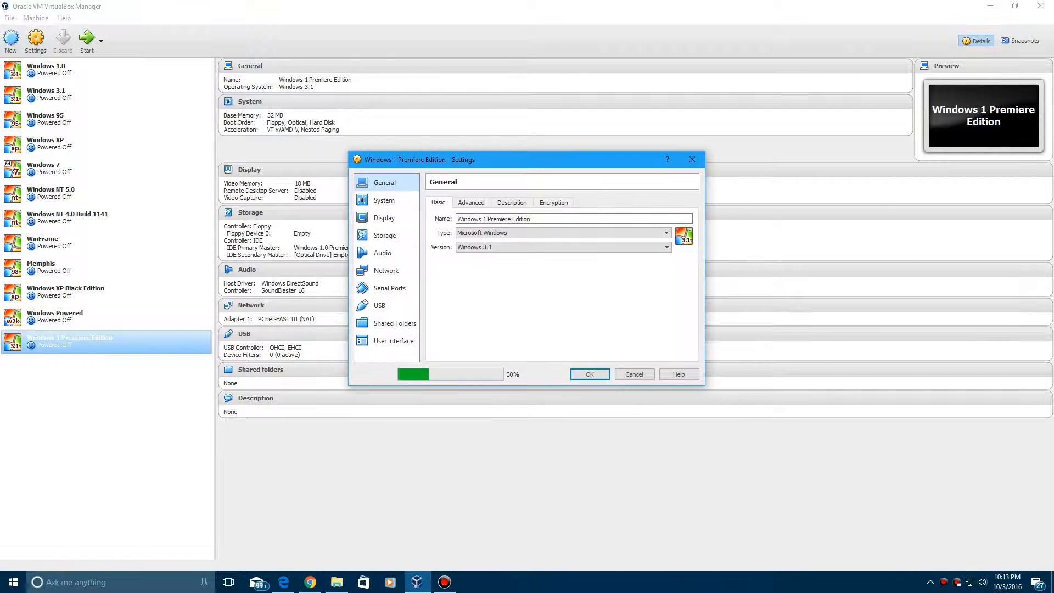
click(384, 200)
click(534, 202)
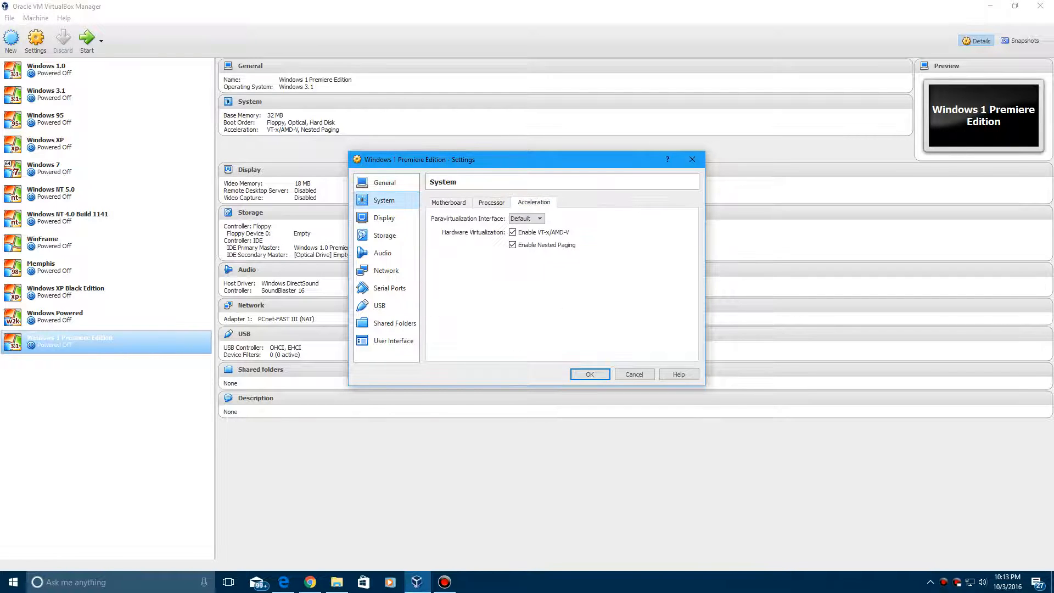
click(513, 233)
click(590, 374)
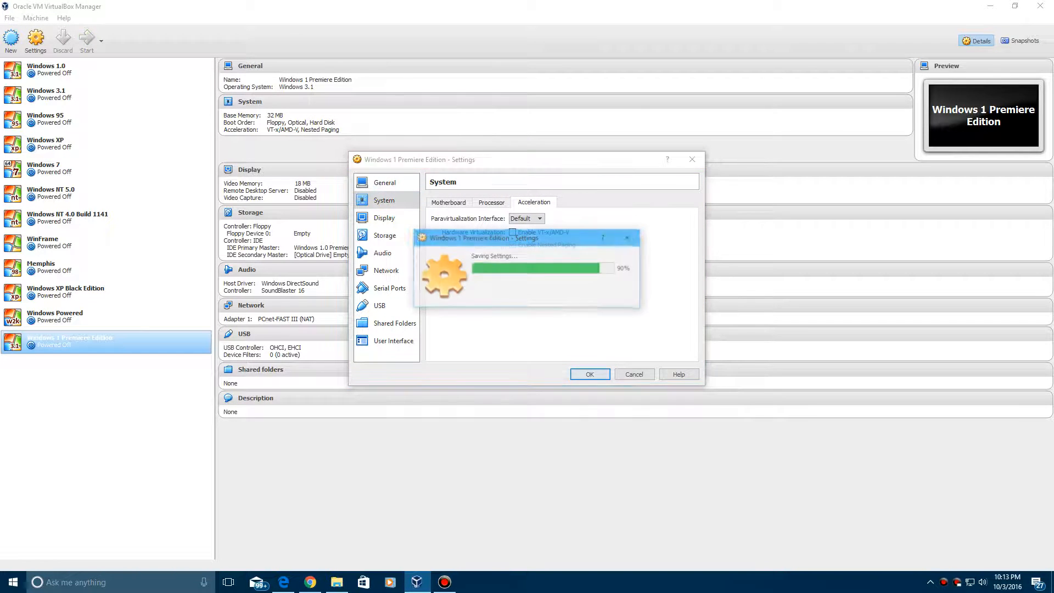
click(86, 40)
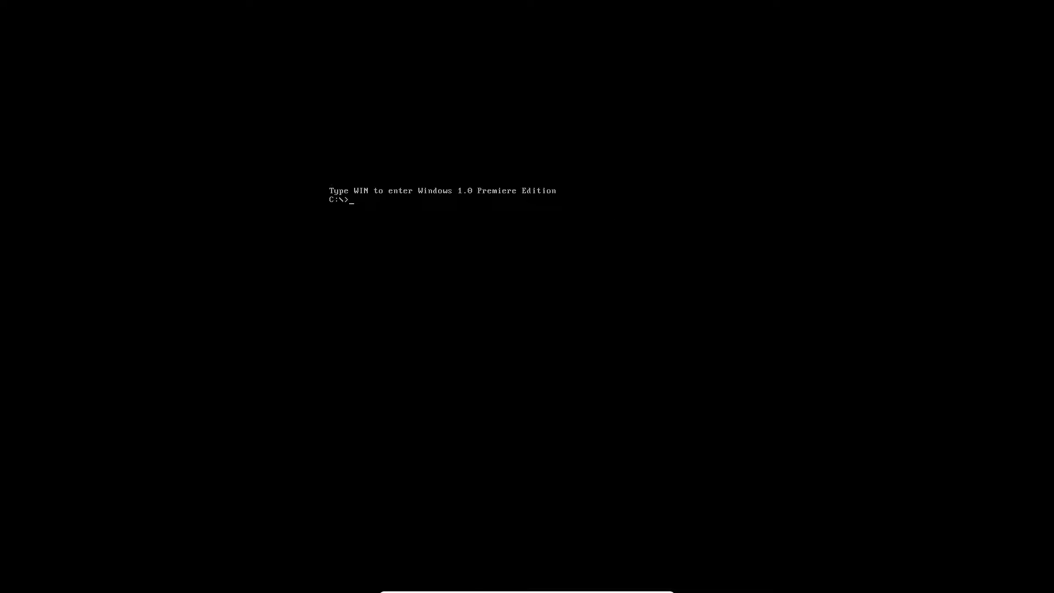
text(win)
Run win, then view and dismiss the MS-DOS Executive About box showing Premiere Edition
key(Return)
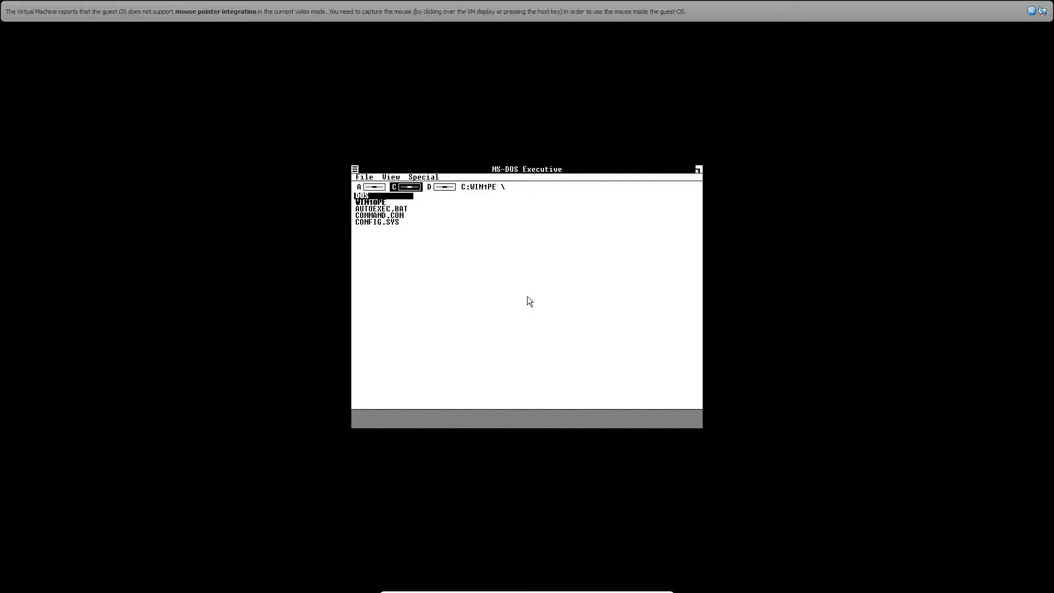
click(355, 170)
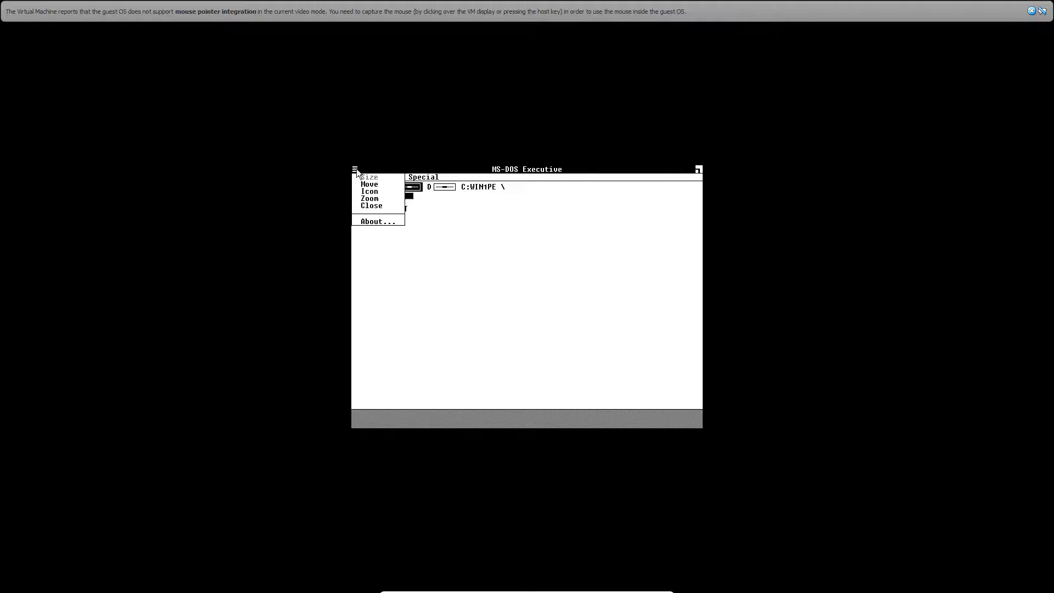
click(375, 220)
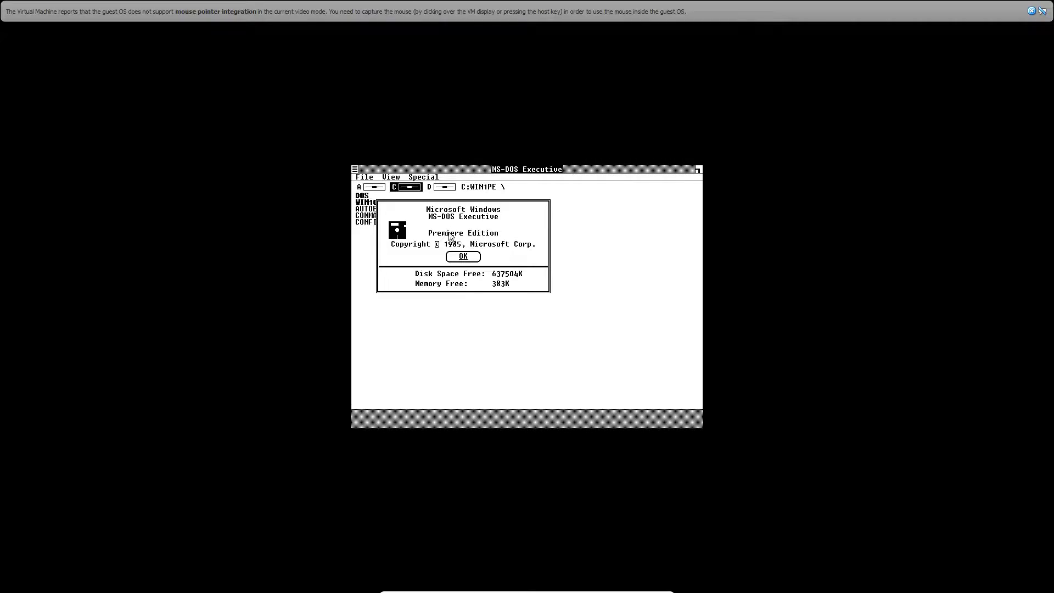
click(468, 256)
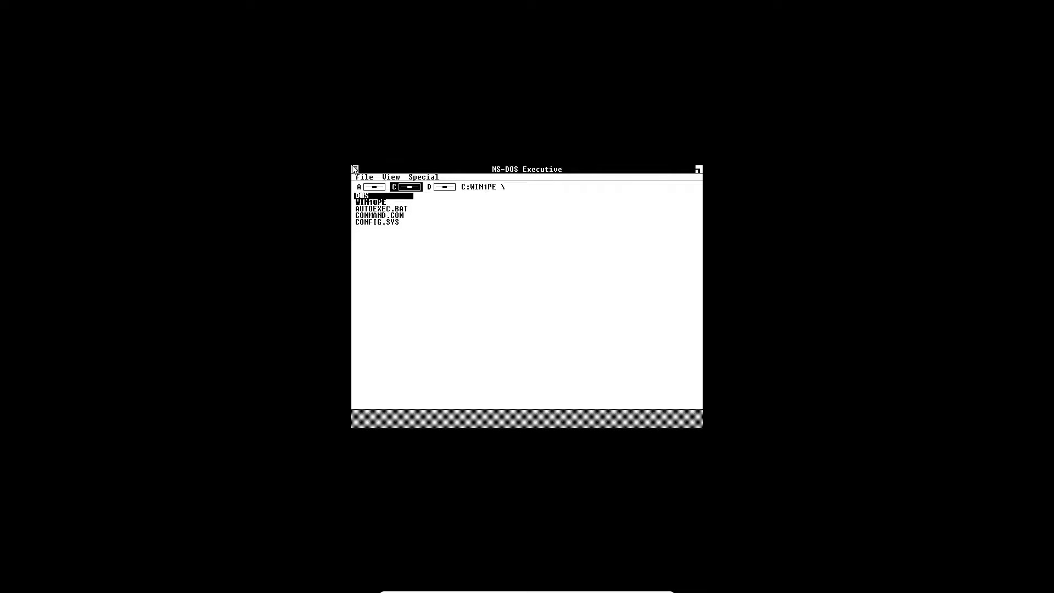
Open the WIN10PE directory to list CALC.EXE, NOTEPAD.EXE and the other program files
double_click(363, 203)
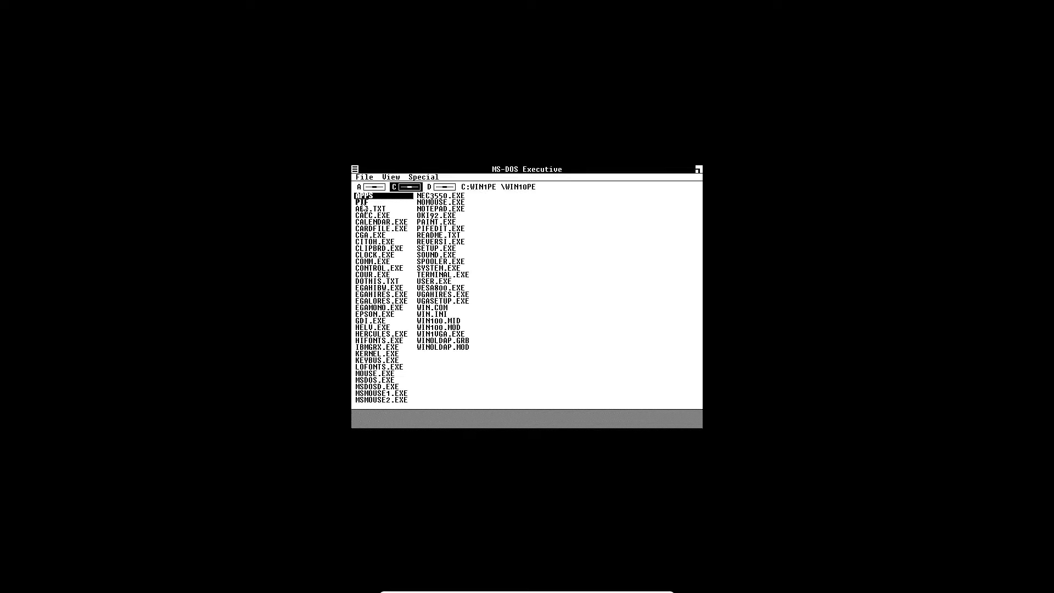